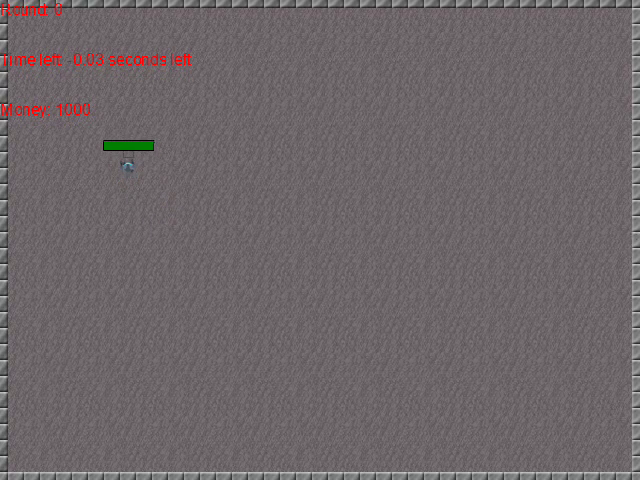
- Steer the robot right and down toward the bottom of the arena
{"action": "key", "text": "Up"}
{"action": "key", "text": "Right"}
{"action": "key", "text": "Right"}
{"action": "key", "text": "Down"}
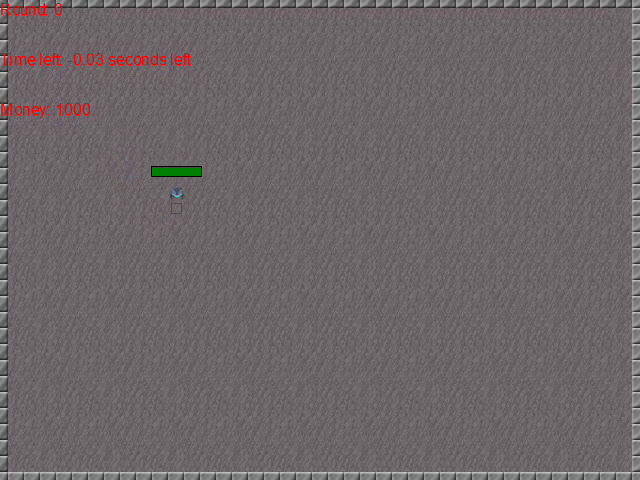
{"action": "key", "text": "Right"}
{"action": "key", "text": "Down"}
{"action": "key", "text": "Down"}
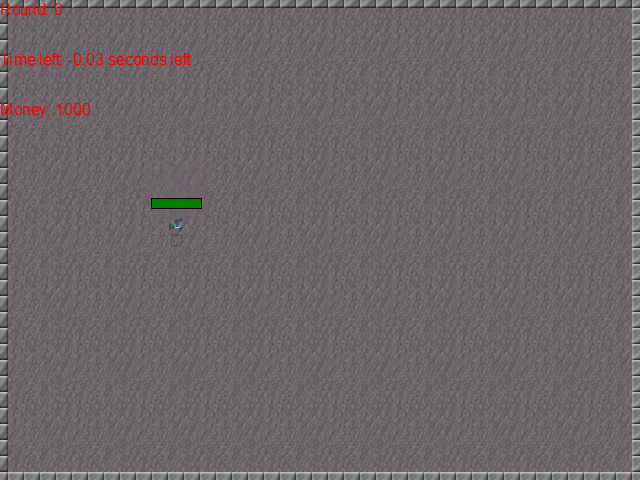
{"action": "key", "text": "Down"}
{"action": "key", "text": "Down"}
{"action": "key", "text": "Down"}
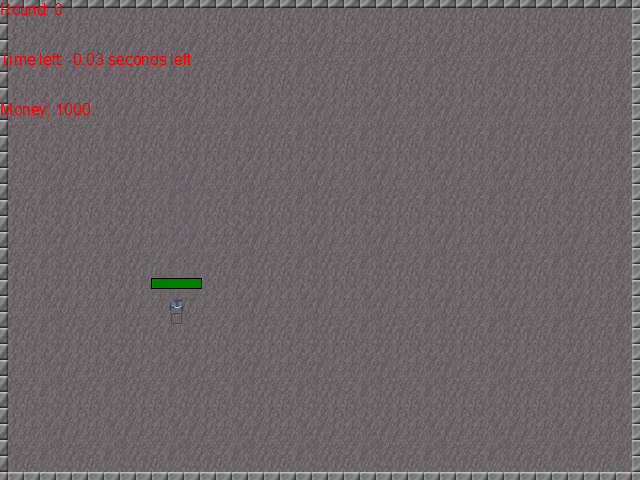
{"action": "key", "text": "Down"}
{"action": "key", "text": "Down"}
{"action": "key", "text": "Right"}
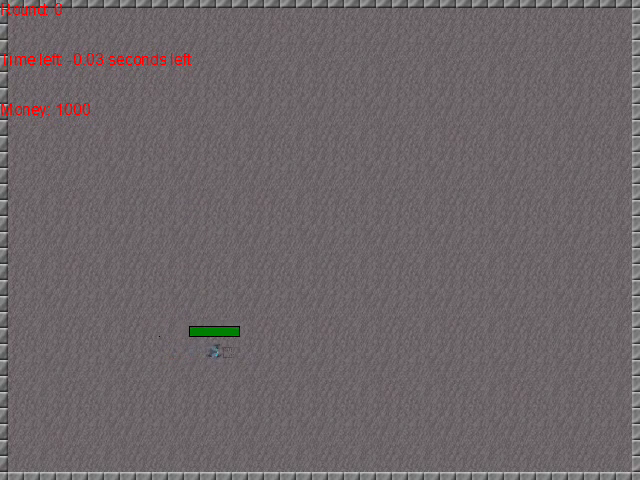
{"action": "key", "text": "Right"}
{"action": "key", "text": "Down"}
{"action": "key", "text": "Down"}
{"action": "key", "text": "Right"}
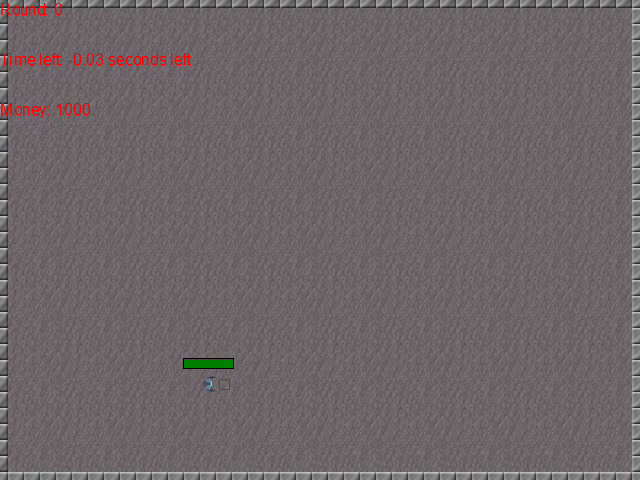
{"action": "key", "text": "Right"}
{"action": "key", "text": "Down"}
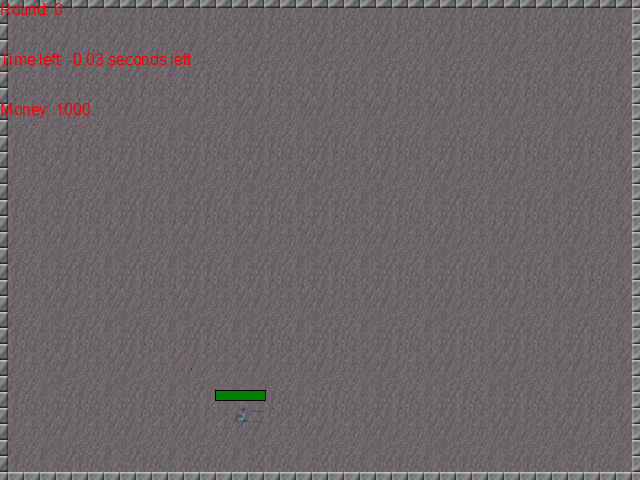
{"action": "key", "text": "Right"}
{"action": "key", "text": "Up"}
{"action": "key", "text": "Down"}
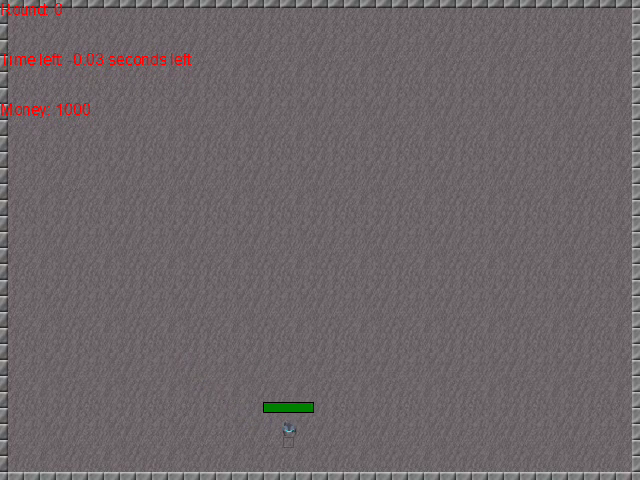
{"action": "key", "text": "Right"}
{"action": "key", "text": "Down"}
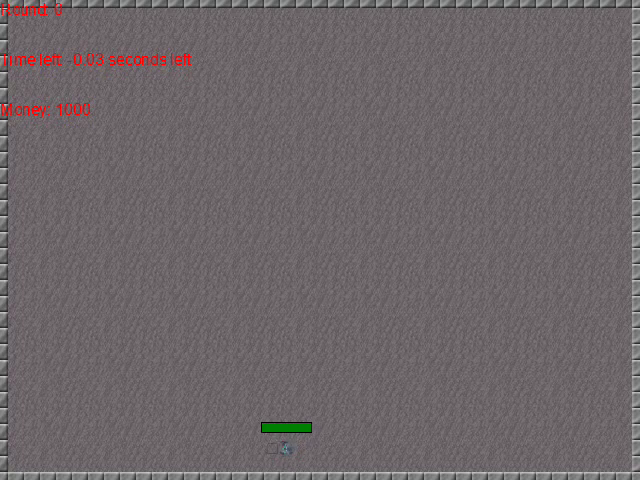
- Drive the robot along the bottom edge, then briefly up and back down
{"action": "key", "text": "Left"}
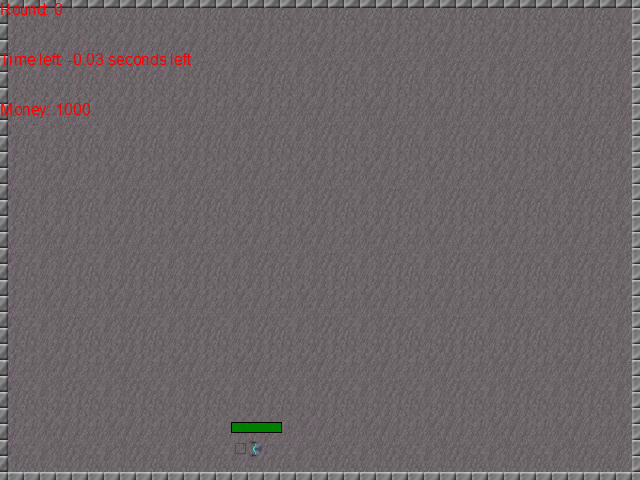
{"action": "key", "text": "Up"}
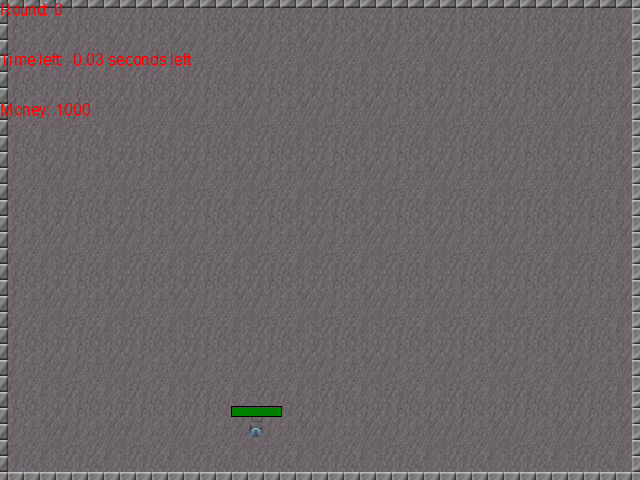
{"action": "key", "text": "Right"}
{"action": "key", "text": "Right"}
{"action": "key", "text": "Right"}
{"action": "key", "text": "Right"}
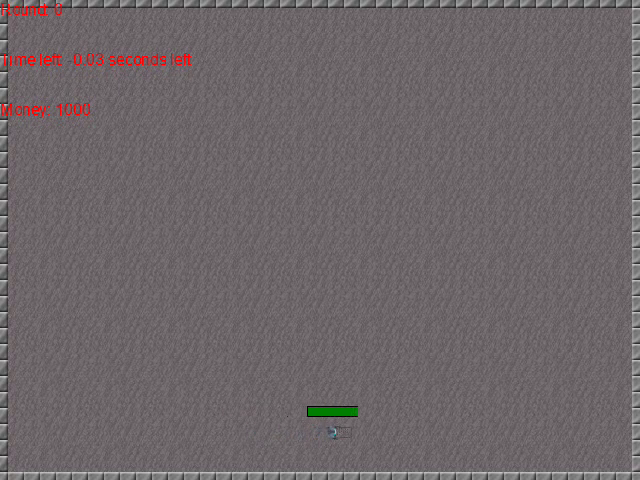
{"action": "key", "text": "Right"}
{"action": "key", "text": "Right"}
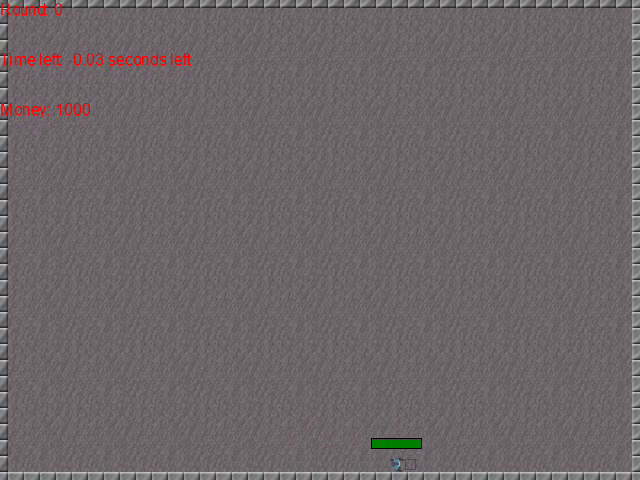
{"action": "key", "text": "Right"}
{"action": "key", "text": "Up"}
{"action": "key", "text": "Up"}
{"action": "key", "text": "Up"}
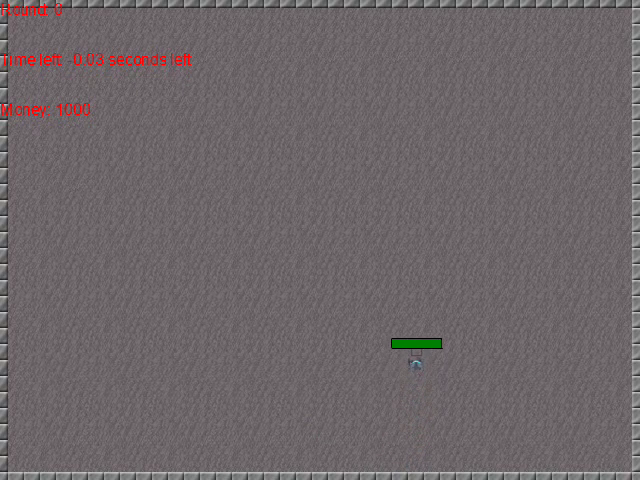
{"action": "key", "text": "Up"}
{"action": "key", "text": "Up"}
{"action": "key", "text": "Down"}
{"action": "key", "text": "Down"}
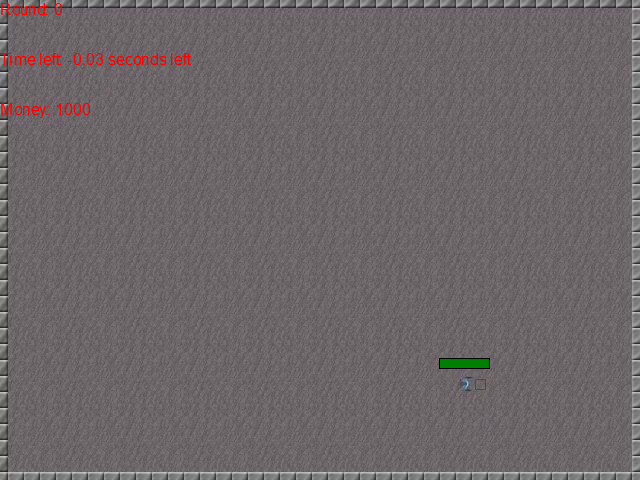
- Move the robot left and down, then back right and up as the timer hits zero
{"action": "key", "text": "Left"}
{"action": "key", "text": "Left"}
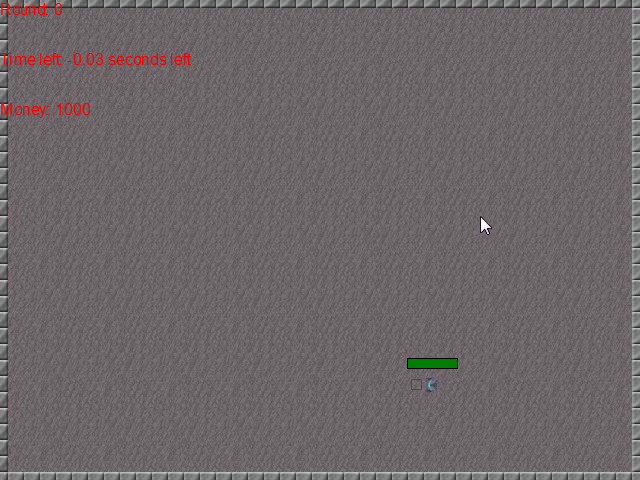
{"action": "key", "text": "Left"}
{"action": "key", "text": "Left"}
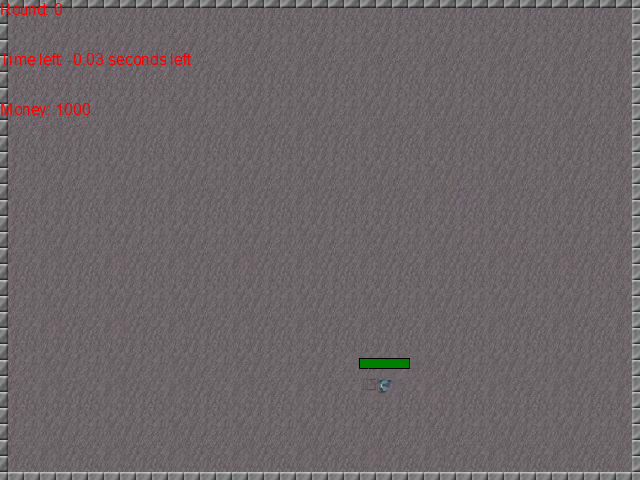
{"action": "key", "text": "Up"}
{"action": "key", "text": "Left"}
{"action": "key", "text": "Down"}
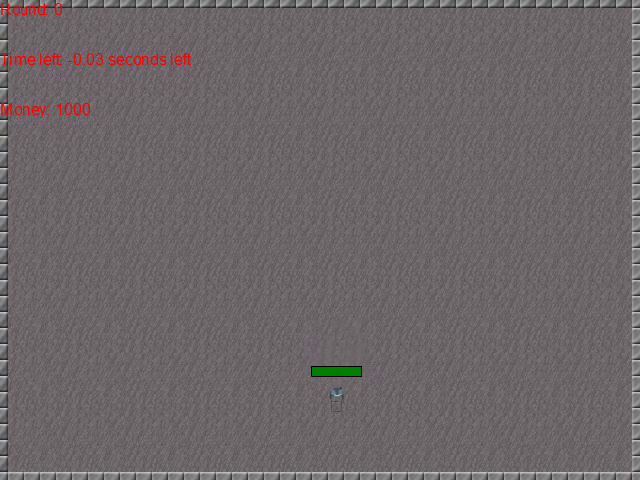
{"action": "key", "text": "Down"}
{"action": "key", "text": "Down"}
{"action": "key", "text": "Left"}
{"action": "key", "text": "Left"}
{"action": "key", "text": "Left"}
{"action": "key", "text": "Left"}
{"action": "key", "text": "Down"}
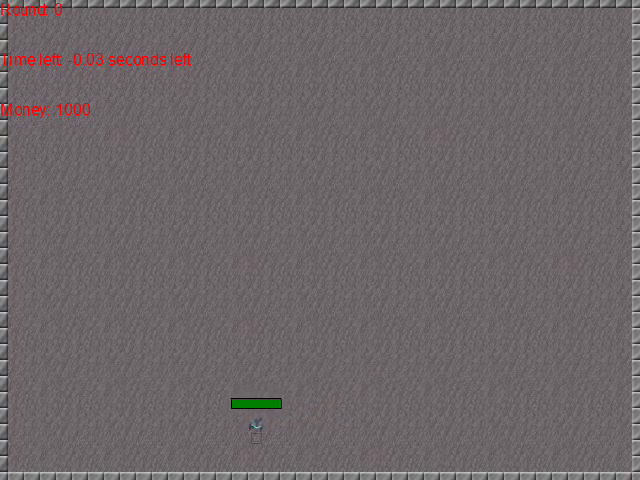
{"action": "key", "text": "Left"}
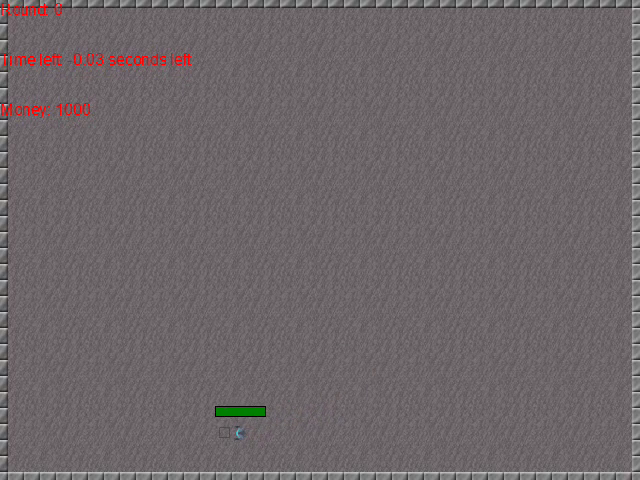
{"action": "key", "text": "Right"}
{"action": "key", "text": "Right"}
{"action": "key", "text": "Right"}
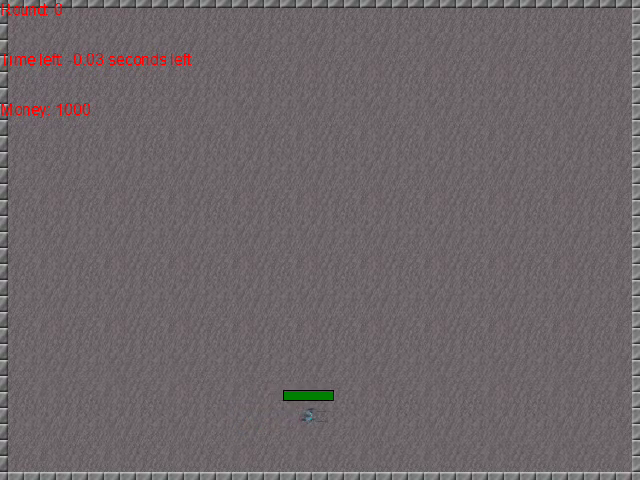
{"action": "key", "text": "Right"}
{"action": "key", "text": "Up"}
{"action": "key", "text": "Left"}
{"action": "key", "text": "Right"}
{"action": "key", "text": "Left"}
{"action": "key", "text": "Left"}
{"action": "key", "text": "Left"}
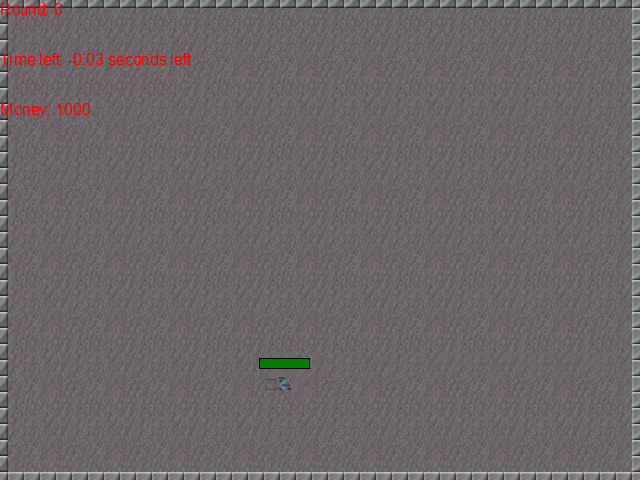
{"action": "key", "text": "Left"}
{"action": "key", "text": "Up"}
{"action": "key", "text": "Right"}
{"action": "key", "text": "Right"}
{"action": "key", "text": "Up"}
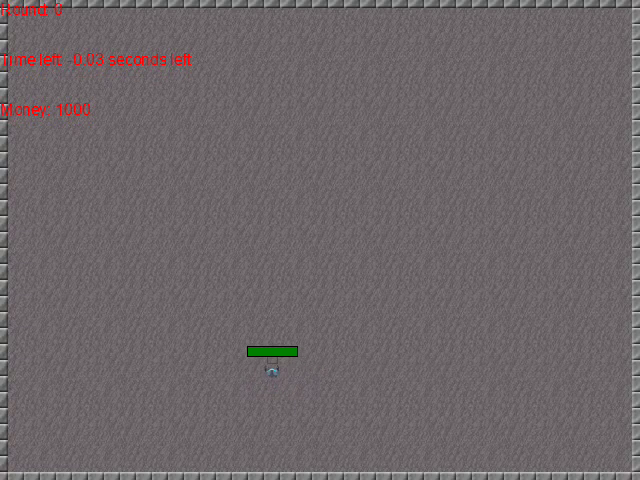
{"action": "key", "text": "Right"}
{"action": "key", "text": "Right"}
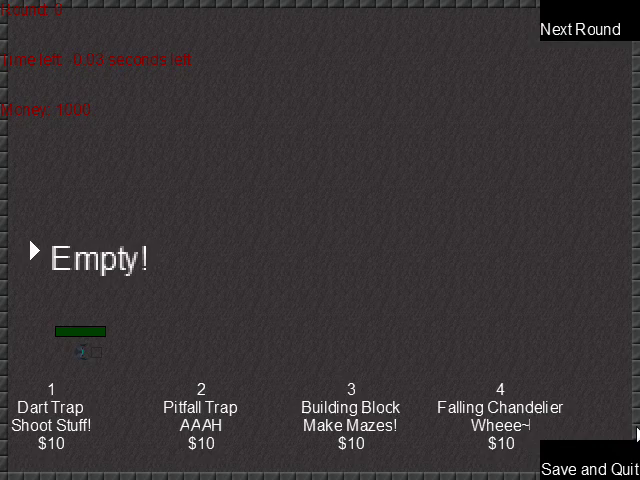
- Buy a dart trap and a pitfall trap in the shop, leaving 910 money
{"action": "left_click", "coordinate": [607, 470]}
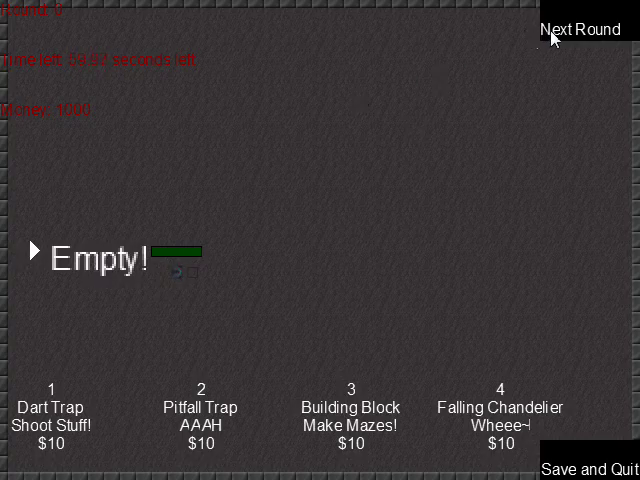
{"action": "key", "text": "1"}
{"action": "key", "text": "2"}
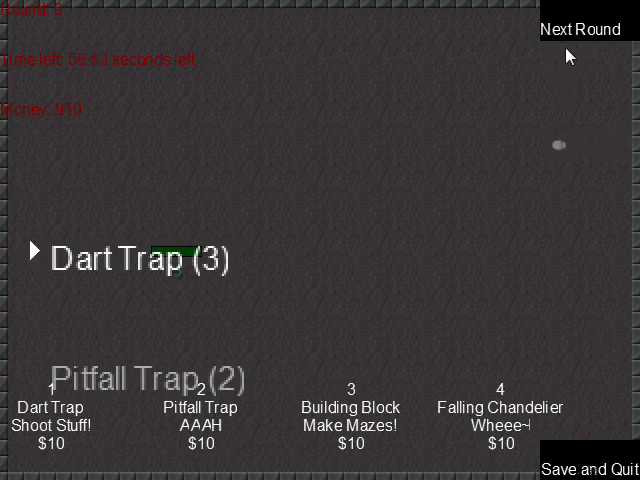
- Start the round and drive the robot right, down, then left across the field
{"action": "key", "text": "Return"}
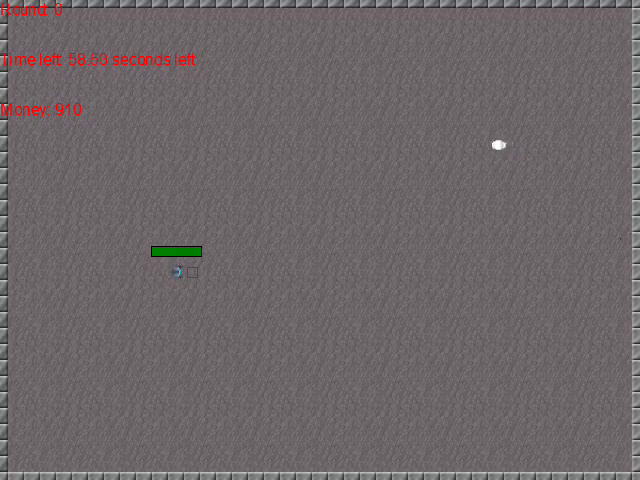
{"action": "key", "text": "Up"}
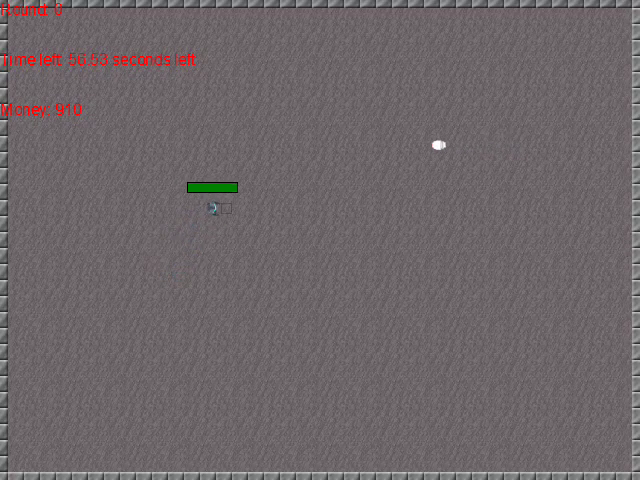
{"action": "key", "text": "Right"}
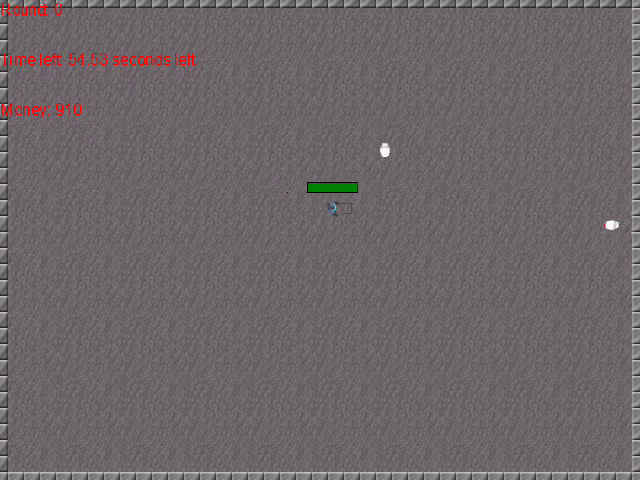
{"action": "key", "text": "Right"}
{"action": "key", "text": "Down"}
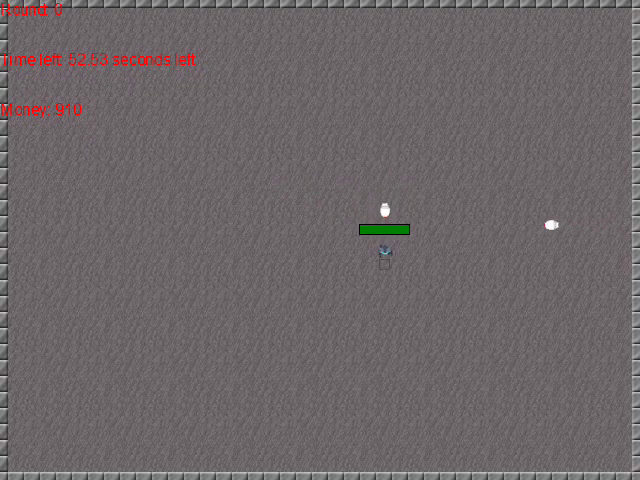
{"action": "key", "text": "Down"}
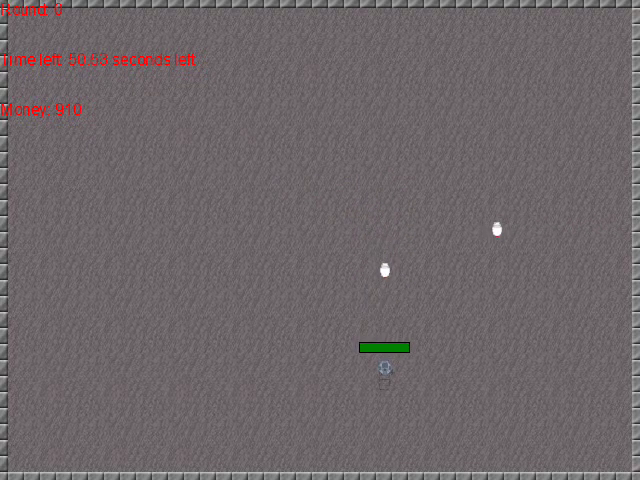
{"action": "key", "text": "Left"}
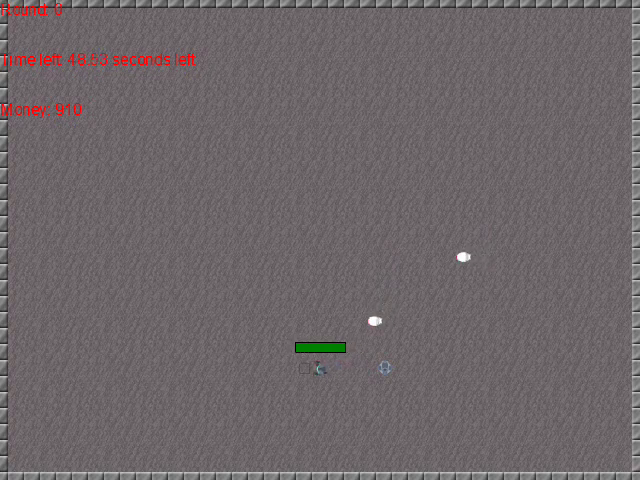
{"action": "key", "text": "Left"}
{"action": "key", "text": "Left"}
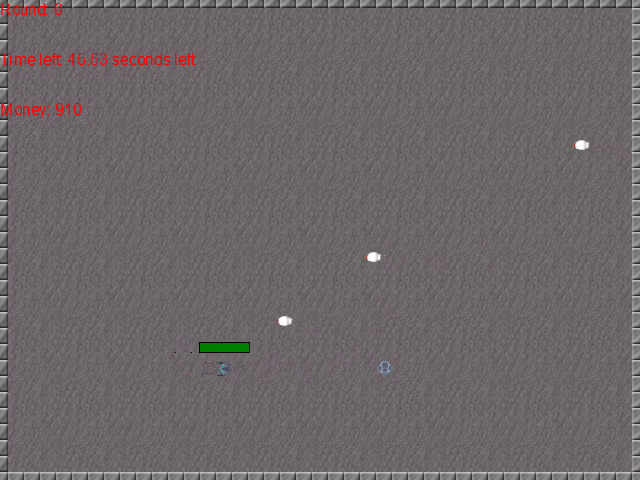
{"action": "key", "text": "Right"}
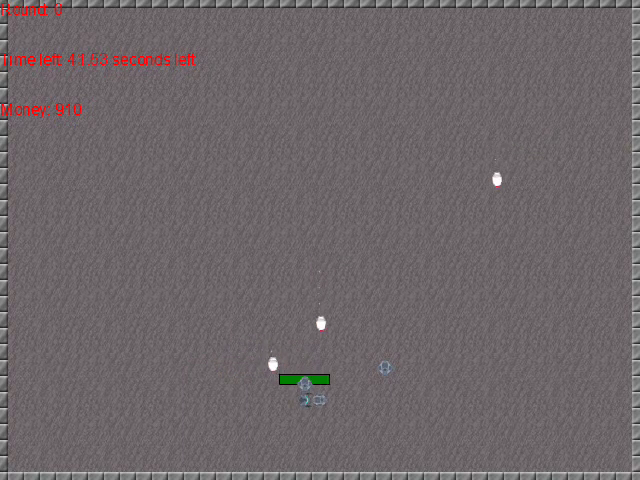
{"action": "key", "text": "Down"}
{"action": "key", "text": "Left"}
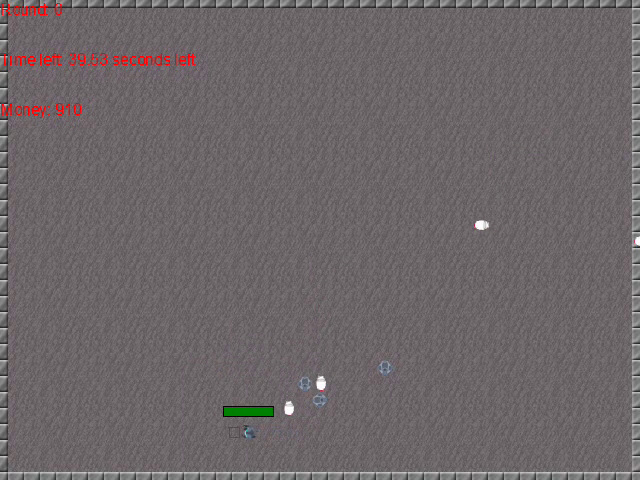
{"action": "key", "text": "Up"}
- Steer the robot right and up to collect creatures, then back toward the traps
{"action": "key", "text": "Right"}
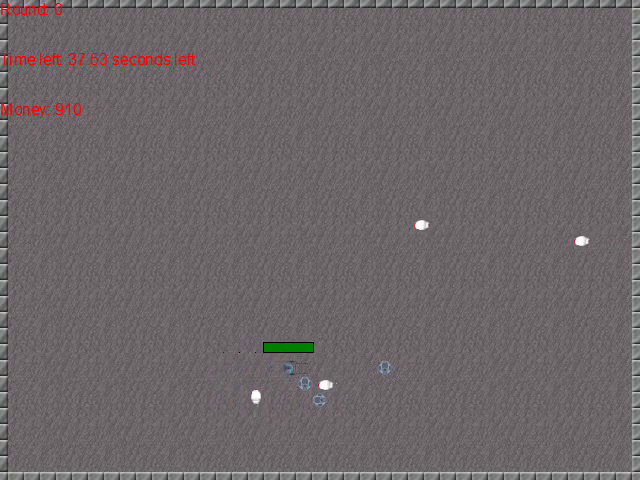
{"action": "key", "text": "Up"}
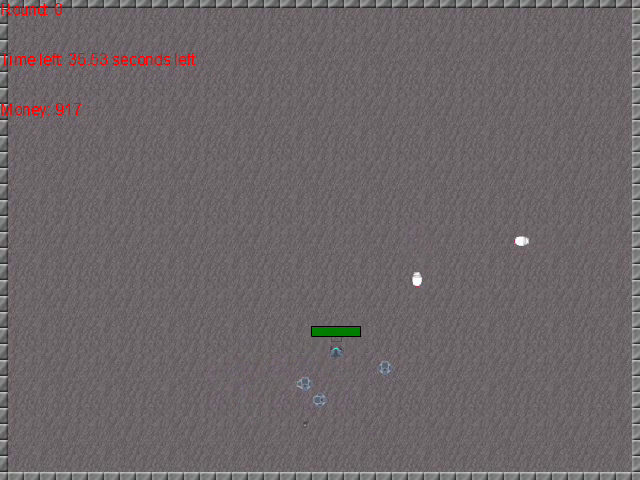
{"action": "key", "text": "Up"}
{"action": "key", "text": "Right"}
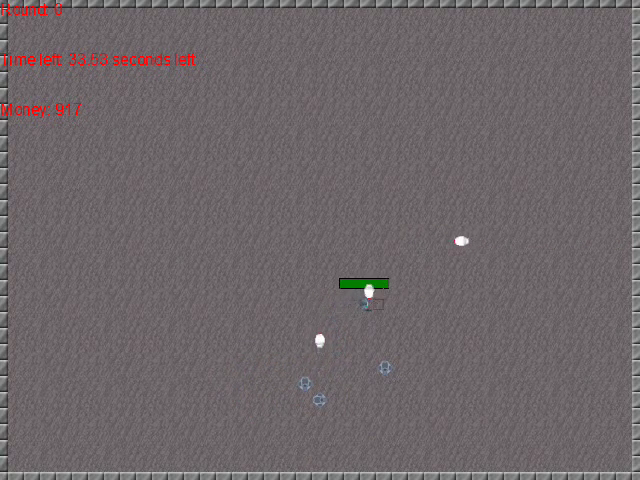
{"action": "key", "text": "Left"}
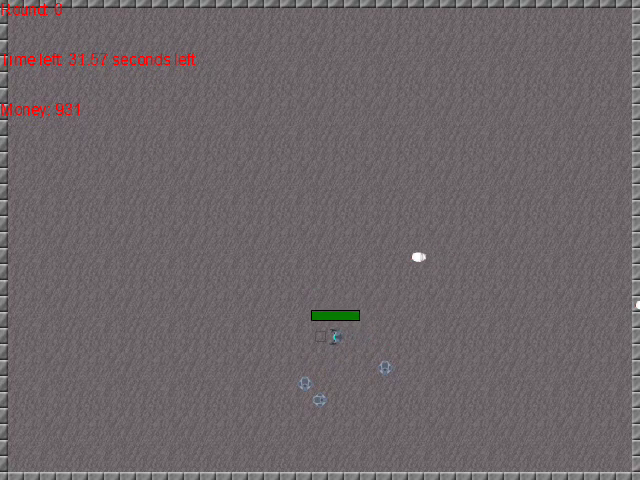
{"action": "key", "text": "Right"}
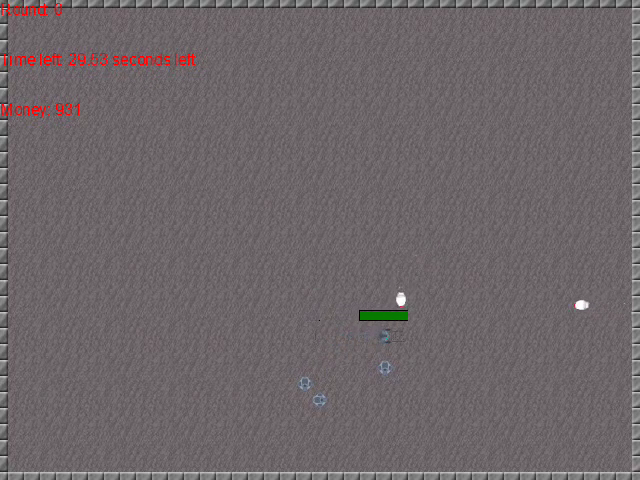
{"action": "key", "text": "Right"}
{"action": "key", "text": "Right"}
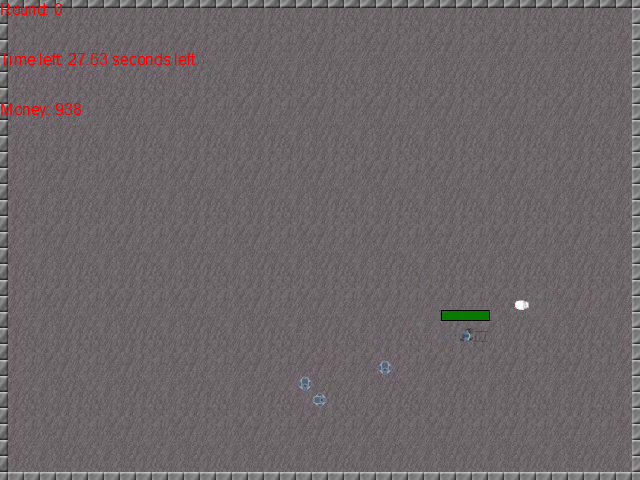
{"action": "key", "text": "Up"}
{"action": "key", "text": "Up"}
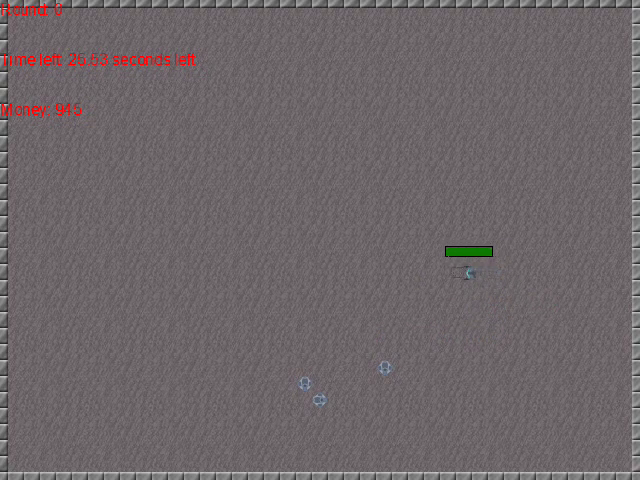
{"action": "key", "text": "Left"}
{"action": "key", "text": "Down"}
{"action": "key", "text": "Down"}
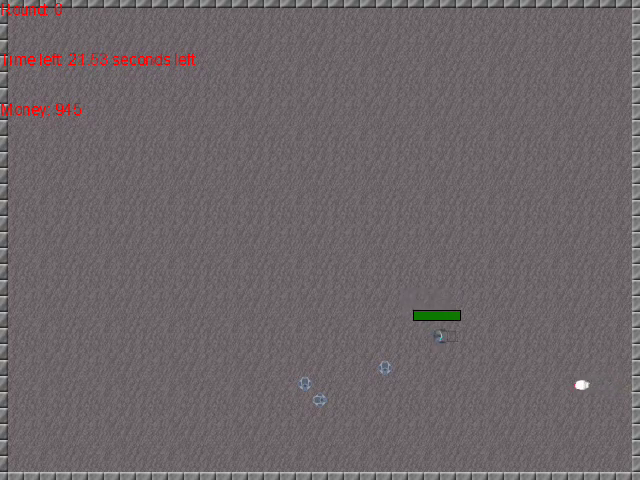
{"action": "key", "text": "Right"}
{"action": "key", "text": "Right"}
{"action": "key", "text": "Right"}
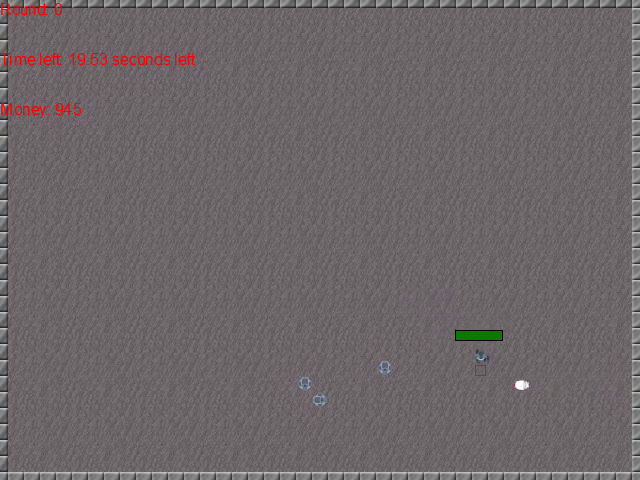
{"action": "key", "text": "Left"}
{"action": "key", "text": "Left"}
{"action": "key", "text": "Left"}
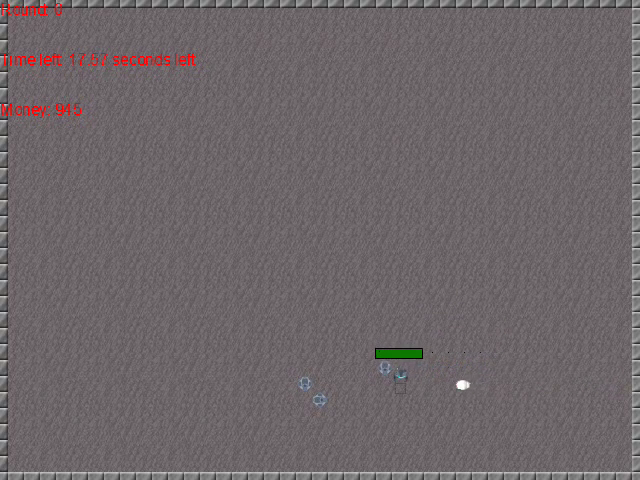
{"action": "key", "text": "Down"}
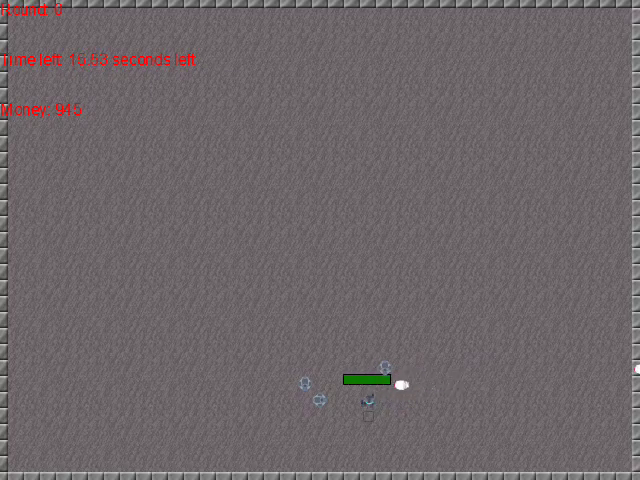
- Buy dart and pitfall traps mid-round, reaching four dart, six pitfall and 632 money
{"action": "key", "text": "Escape"}
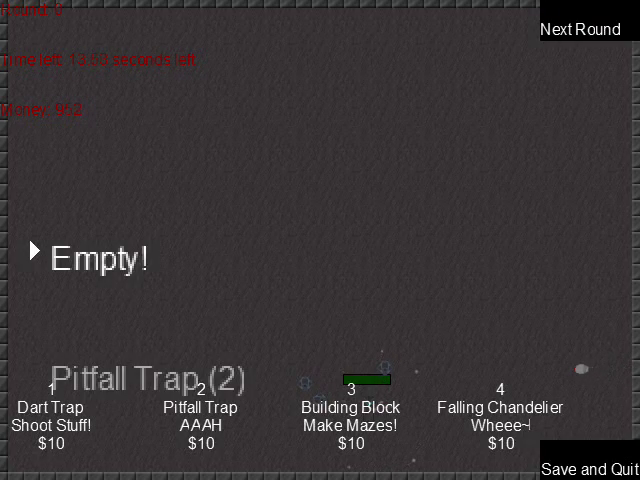
{"action": "key", "text": "1"}
{"action": "key", "text": "2"}
{"action": "key", "text": "2"}
{"action": "key", "text": "1"}
{"action": "key", "text": "1"}
{"action": "key", "text": "2"}
{"action": "key", "text": "1"}
{"action": "key", "text": "2"}
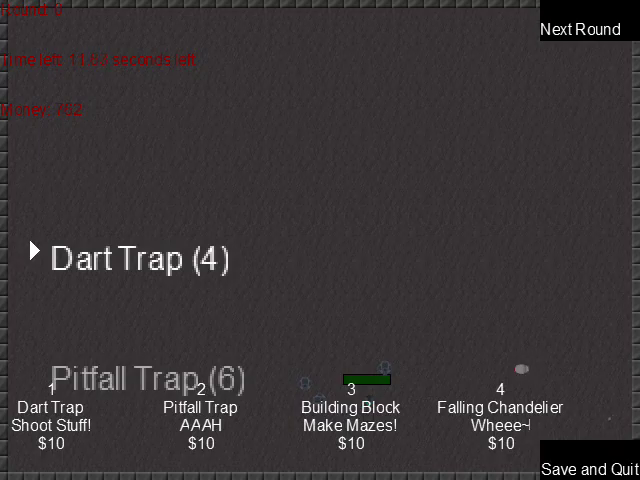
{"action": "key", "text": "1"}
{"action": "key", "text": "1"}
- Resume the round and steer the robot up-right, dropping a dart trap on the way
{"action": "key", "text": "Escape"}
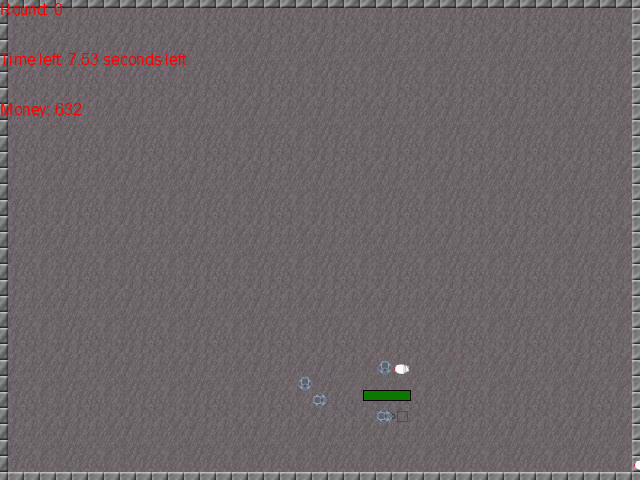
{"action": "key", "text": "Right"}
{"action": "key", "text": "Right"}
{"action": "key", "text": "Right"}
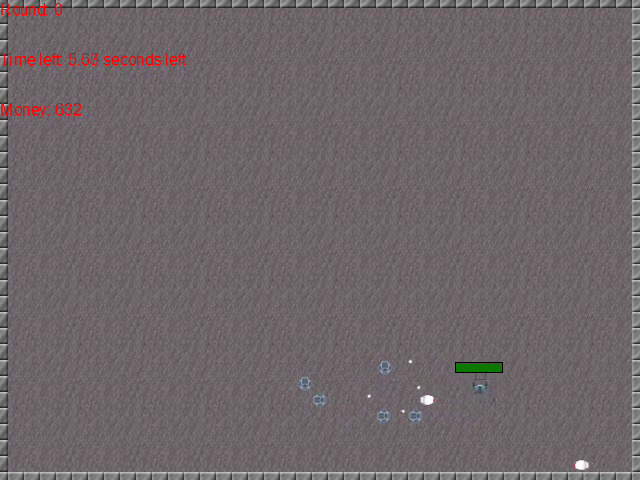
{"action": "key", "text": "Up"}
{"action": "key", "text": "Right"}
{"action": "key", "text": "Right"}
{"action": "key", "text": "Up"}
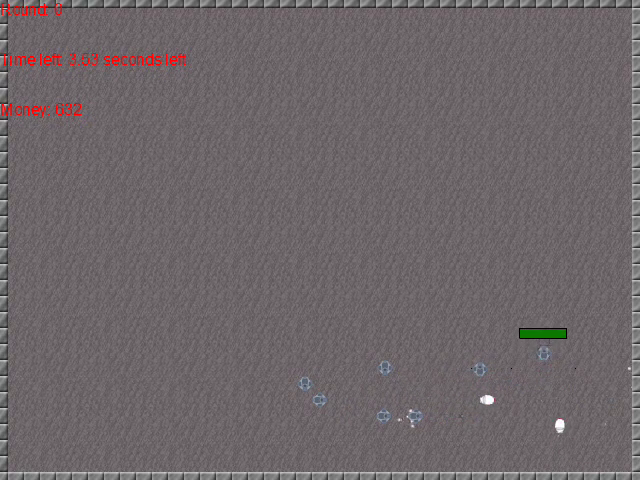
{"action": "key", "text": "Up"}
{"action": "key", "text": "Up"}
{"action": "key", "text": "Right"}
{"action": "key", "text": "Up"}
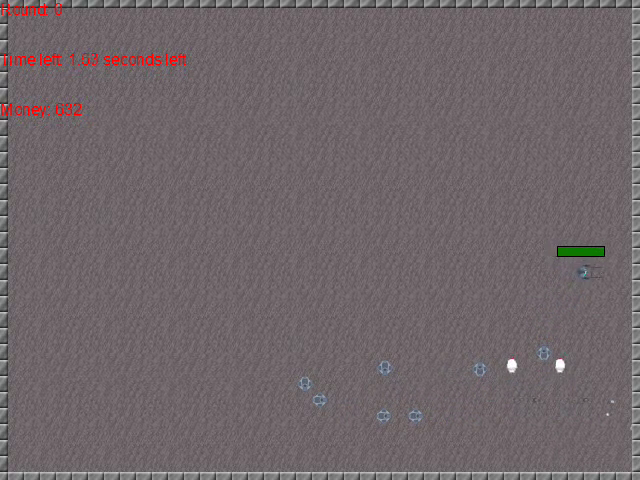
{"action": "key", "text": "Up"}
{"action": "key", "text": "Right"}
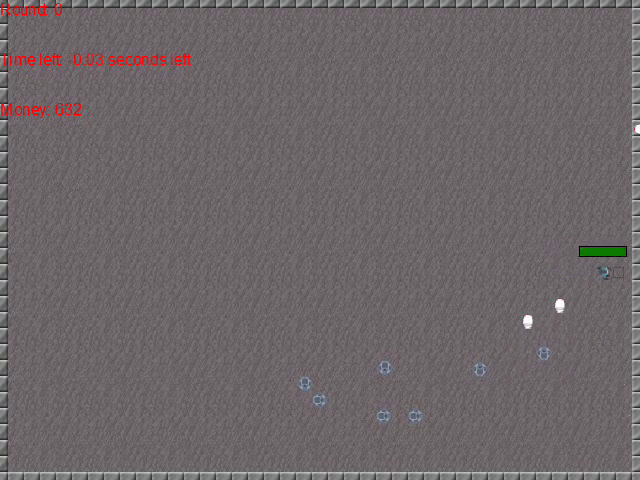
{"action": "key", "text": "space"}
{"action": "key", "text": "Up"}
{"action": "key", "text": "Right"}
{"action": "key", "text": "Right"}
- Lead the robot down-left, then up-left around the field until the round timer expires
{"action": "key", "text": "Left"}
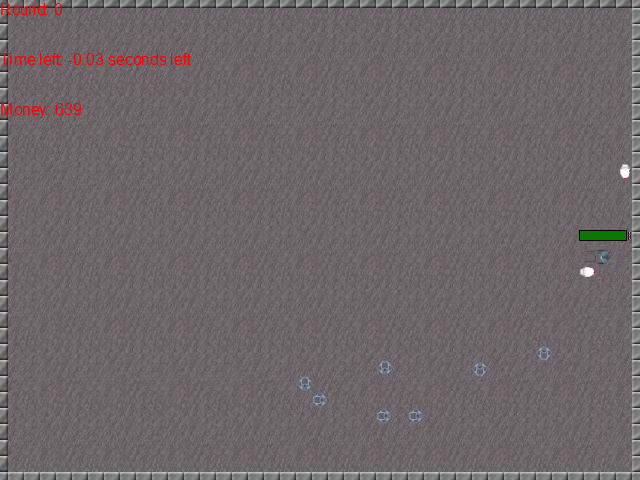
{"action": "key", "text": "Down"}
{"action": "key", "text": "Down"}
{"action": "key", "text": "Down"}
{"action": "key", "text": "Left"}
{"action": "key", "text": "Up"}
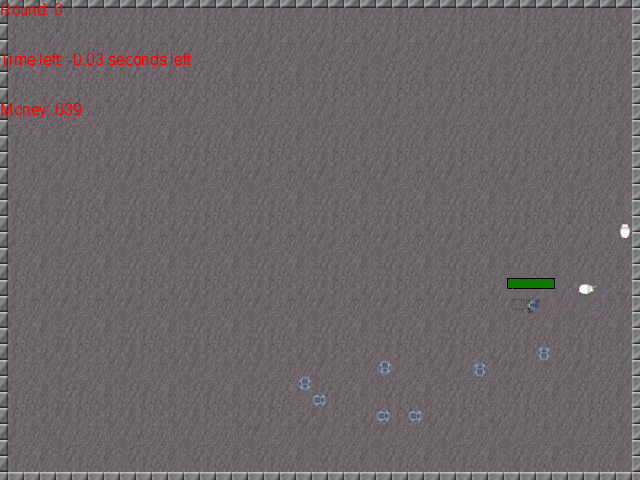
{"action": "key", "text": "Up"}
{"action": "key", "text": "Left"}
{"action": "key", "text": "Up"}
{"action": "key", "text": "Down"}
{"action": "key", "text": "Up"}
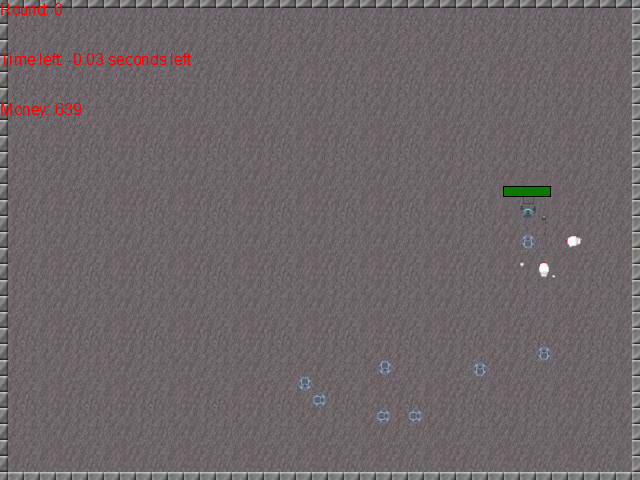
{"action": "key", "text": "Up"}
{"action": "key", "text": "Left"}
{"action": "key", "text": "Left"}
{"action": "key", "text": "Left"}
{"action": "key", "text": "Left"}
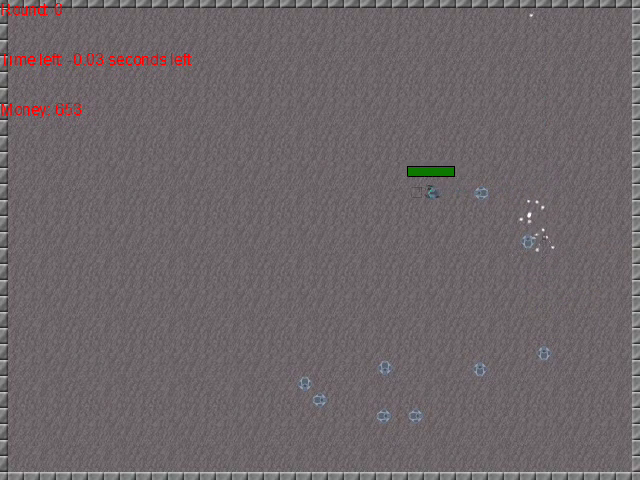
{"action": "key", "text": "Left"}
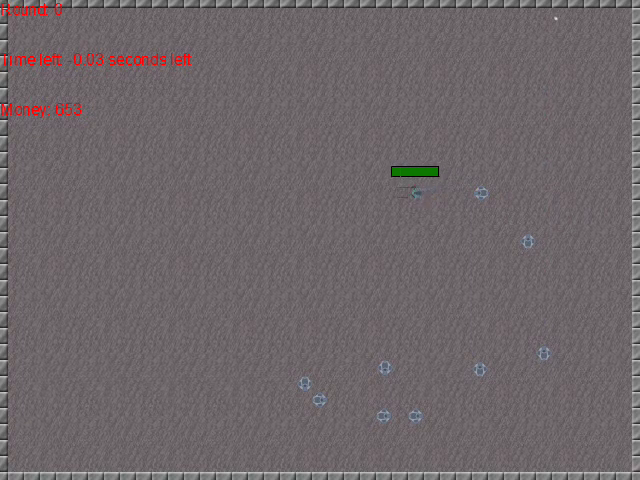
{"action": "key", "text": "Down"}
{"action": "key", "text": "Down"}
{"action": "key", "text": "Down"}
{"action": "key", "text": "Down"}
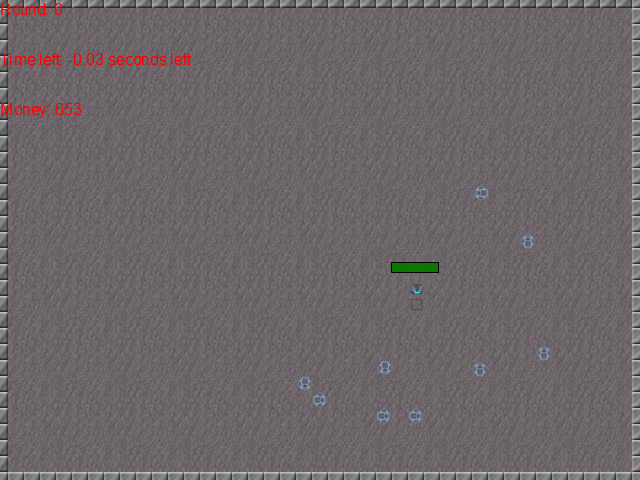
{"action": "key", "text": "Left"}
{"action": "key", "text": "Up"}
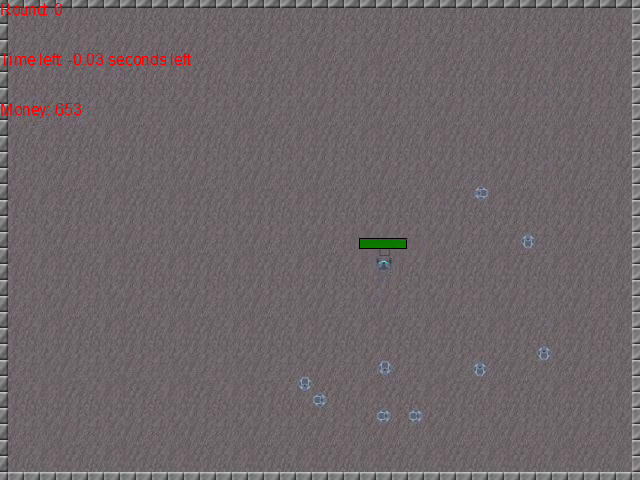
{"action": "key", "text": "Up"}
{"action": "key", "text": "Right"}
{"action": "key", "text": "Right"}
{"action": "key", "text": "Down"}
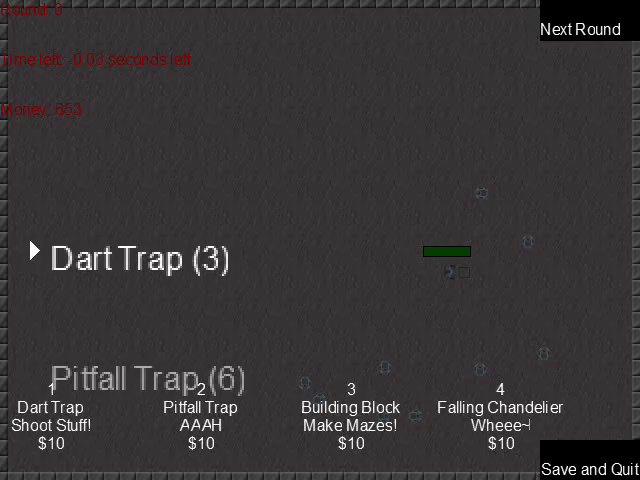
- Start the next round and buy more dart and pitfall traps, leaving 533 money
{"action": "left_click", "coordinate": [611, 36]}
{"action": "key", "text": "1"}
{"action": "key", "text": "2"}
{"action": "key", "text": "1"}
{"action": "key", "text": "1"}
{"action": "key", "text": "2"}
{"action": "key", "text": "2"}
{"action": "key", "text": "1"}
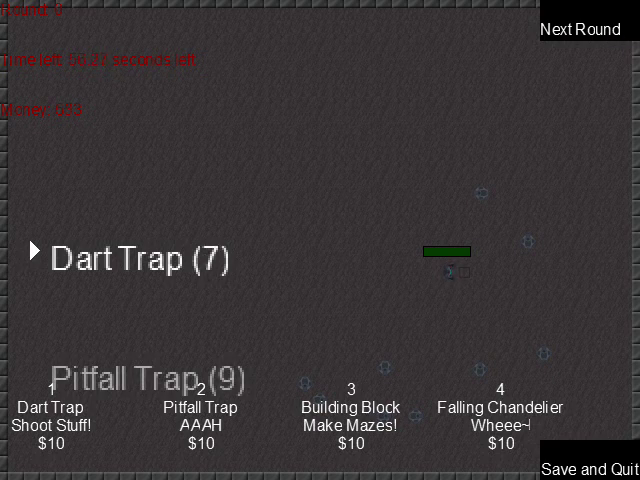
{"action": "key", "text": "Escape"}
- Move the robot up-left toward the traps as darts hit the incoming creature
{"action": "key", "text": "Up"}
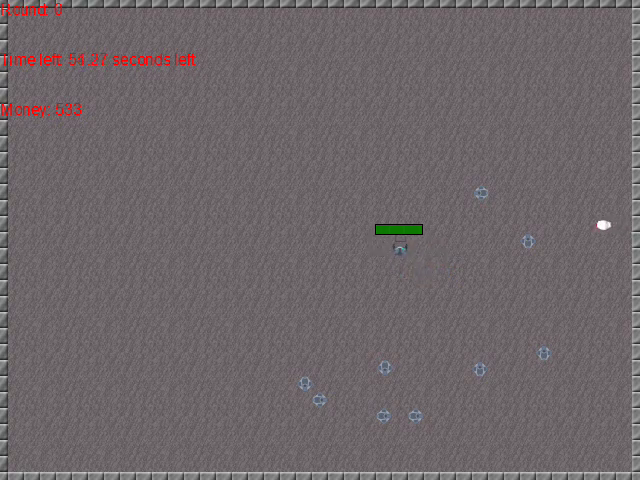